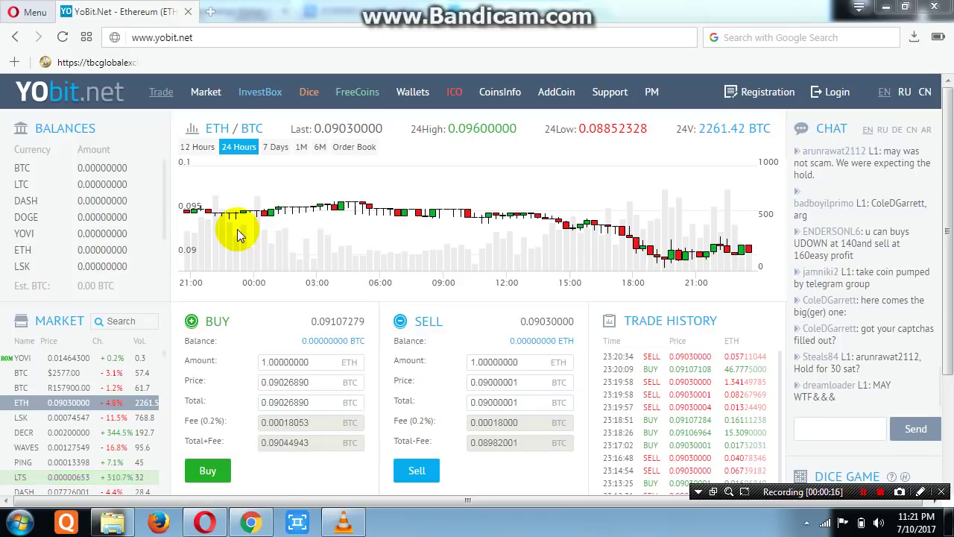
Open the YoBit.net registration form and scroll down to its fields.
{"action": "mouse_move", "coordinate": [237, 236]}
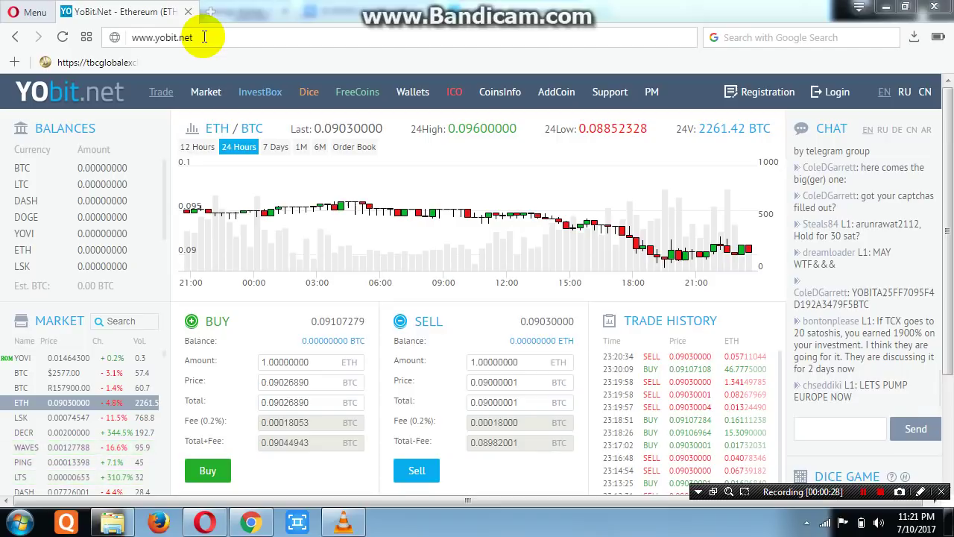
{"action": "left_click", "coordinate": [137, 35]}
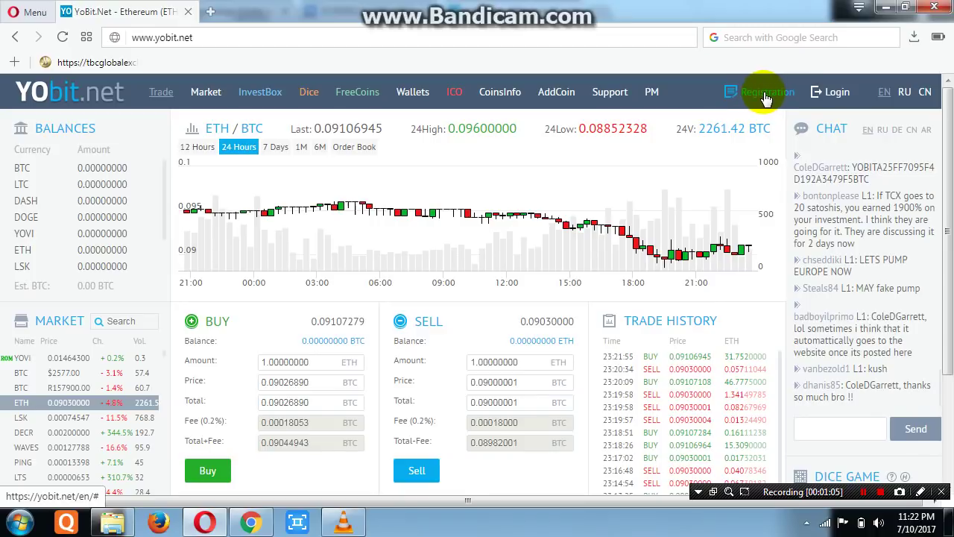
{"action": "left_click", "coordinate": [764, 96]}
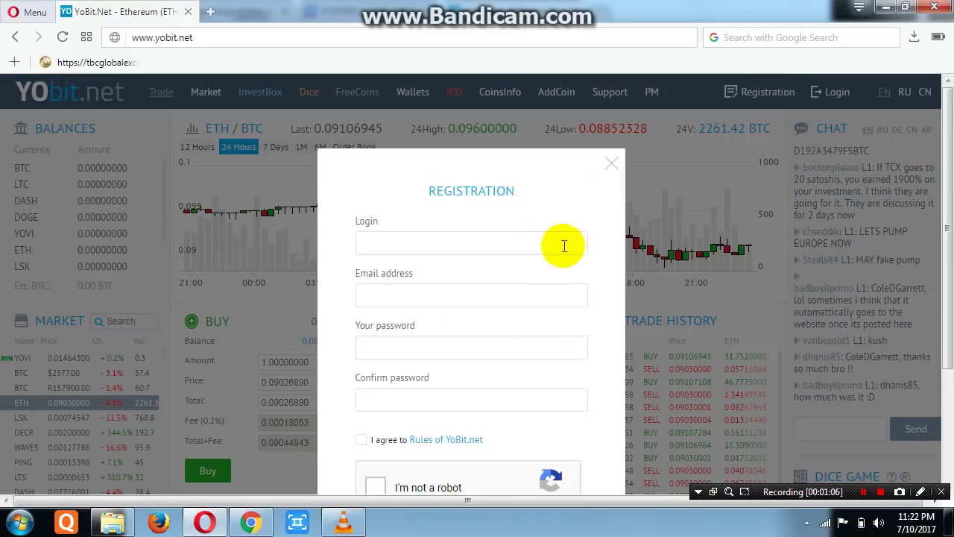
{"action": "scroll", "coordinate": [566, 238], "scroll_direction": "down", "scroll_amount": 1}
{"action": "scroll", "coordinate": [579, 234], "scroll_direction": "down", "scroll_amount": 1}
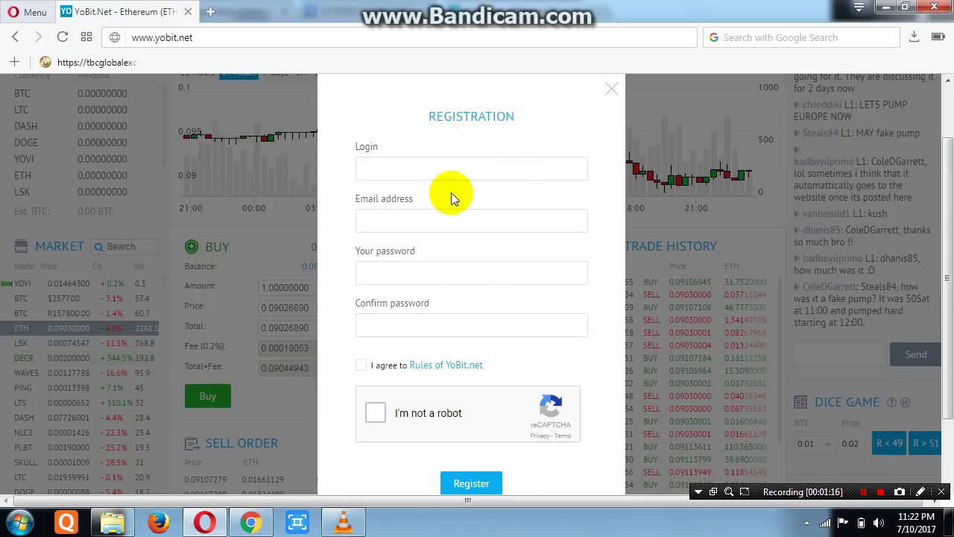
Enter the account's login name and e-mail address in the Login and Email address fields.
{"action": "left_click", "coordinate": [368, 165]}
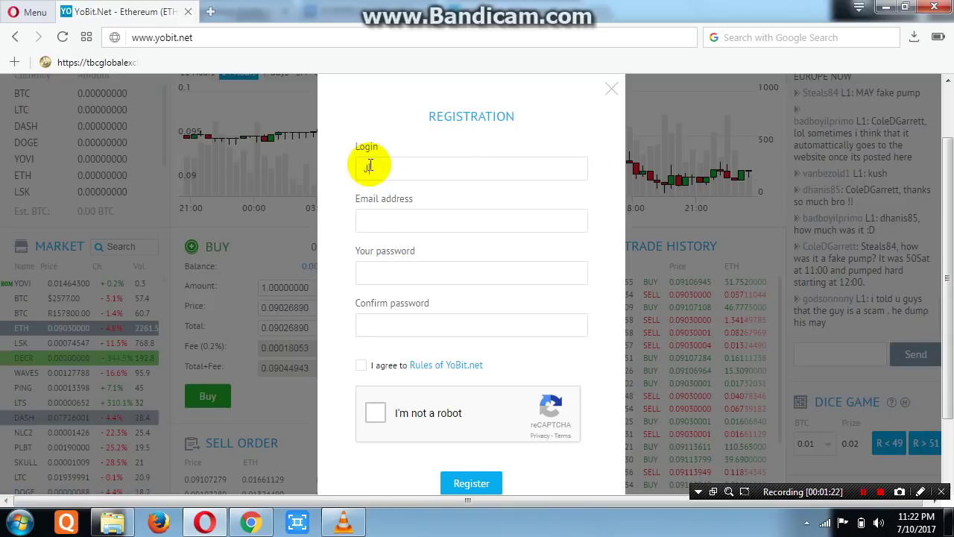
{"action": "type", "text": "John"}
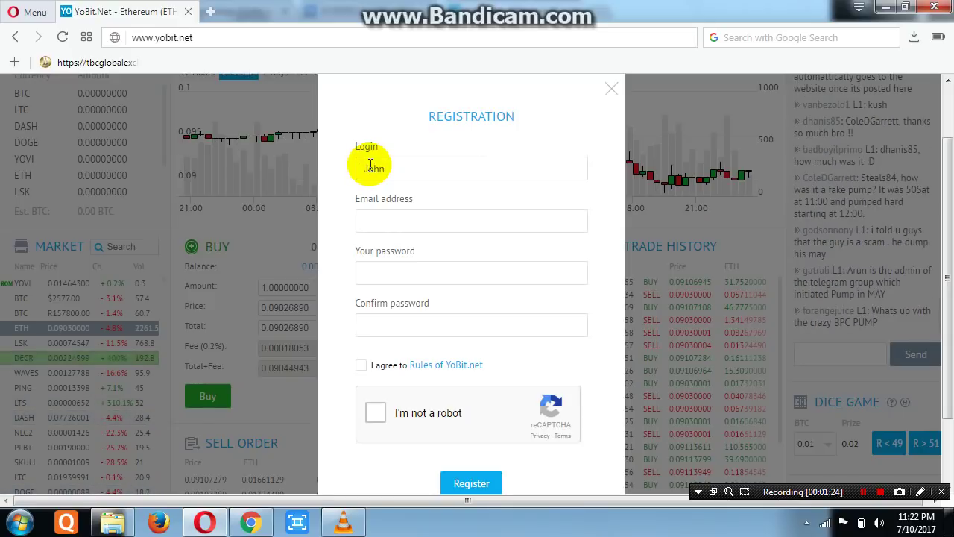
{"action": "left_click", "coordinate": [431, 220]}
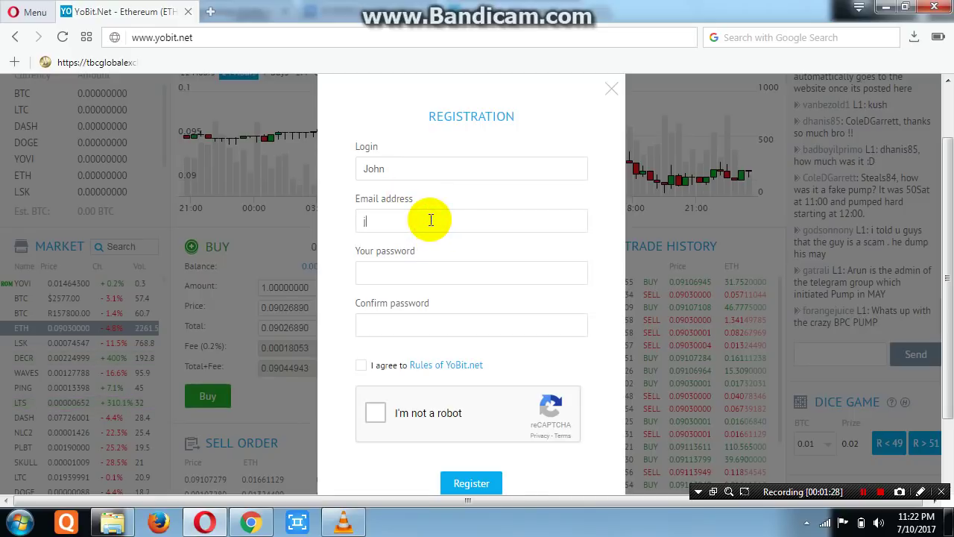
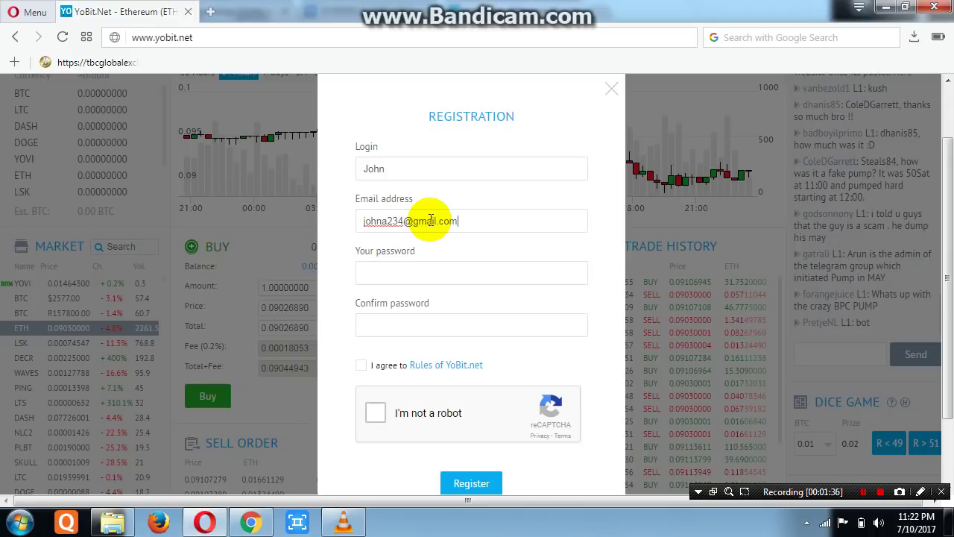
Type the account password into Your password and Confirm password.
{"action": "left_click", "coordinate": [455, 269]}
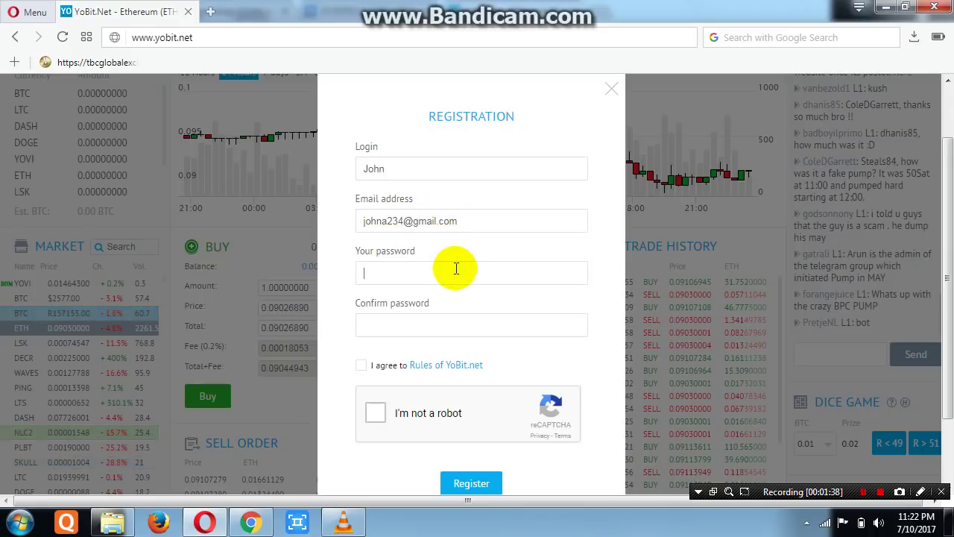
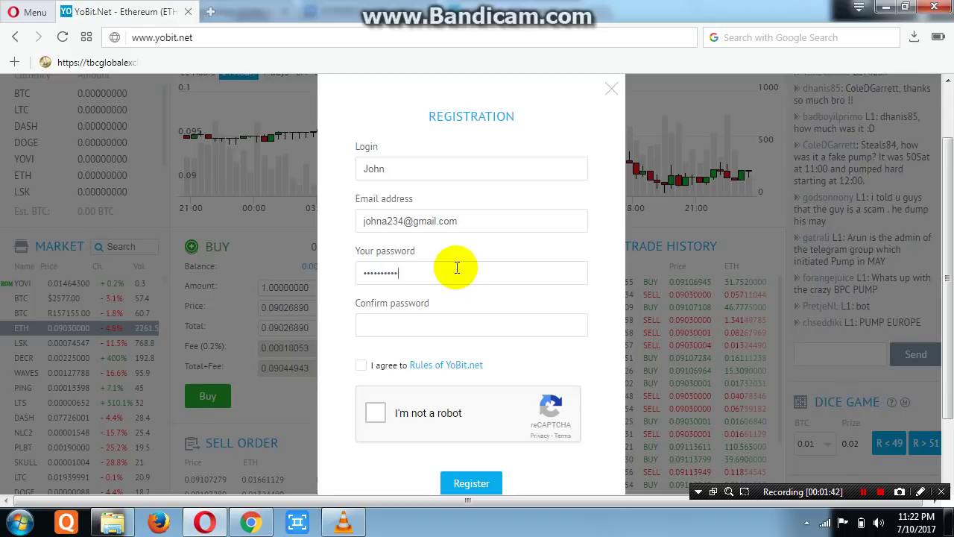
{"action": "left_click", "coordinate": [456, 325]}
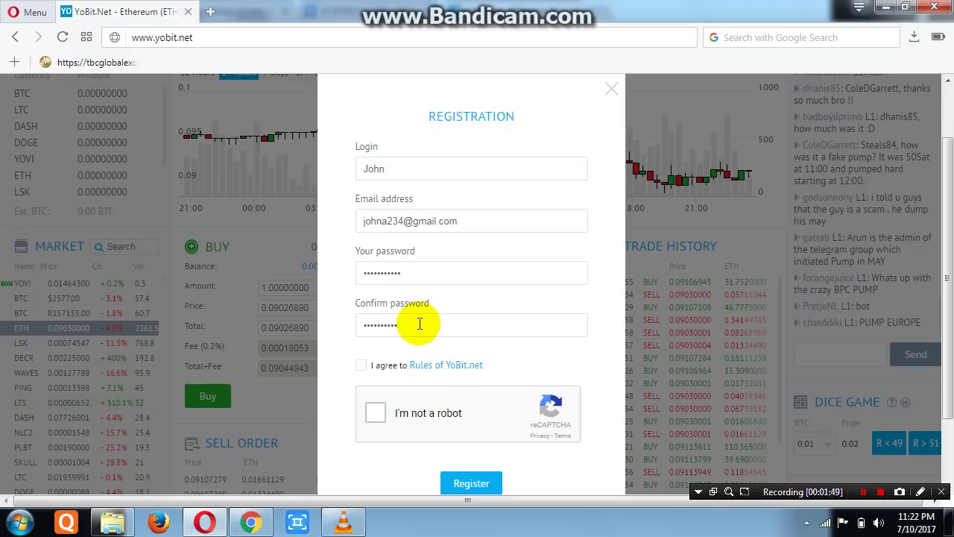
Tick 'I agree to Rules of YoBit.net' and the 'I'm not a robot' reCAPTCHA box.
{"action": "left_click", "coordinate": [359, 366]}
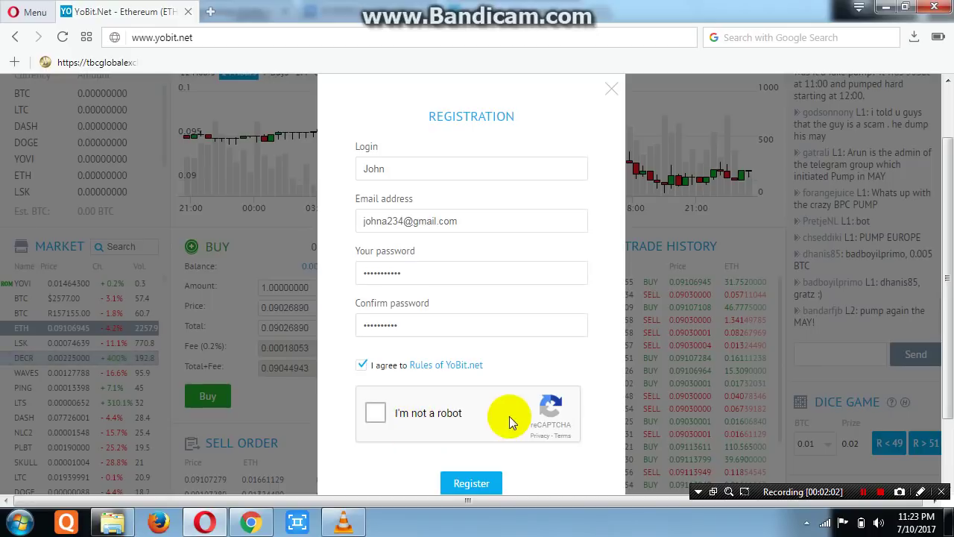
{"action": "left_click", "coordinate": [374, 414]}
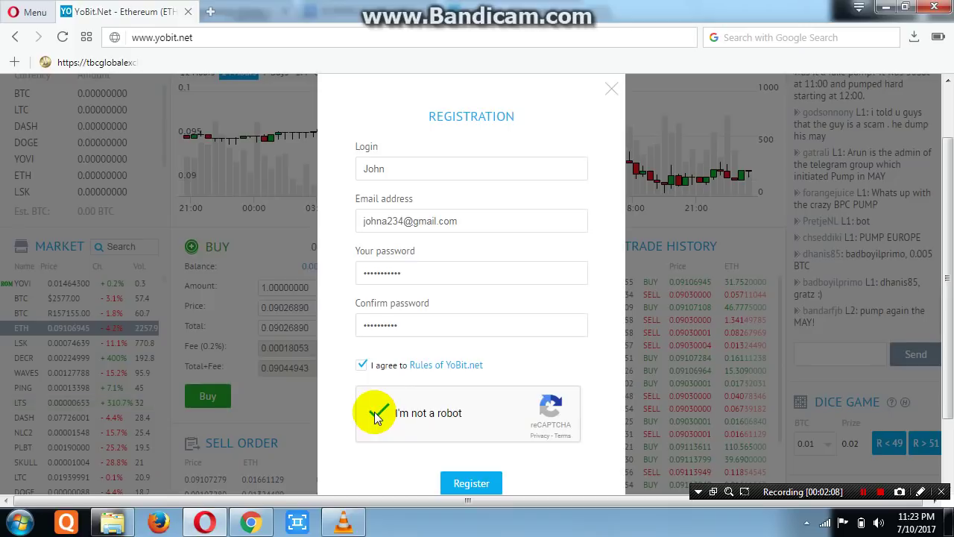
{"action": "scroll", "coordinate": [511, 435], "scroll_direction": "down", "scroll_amount": 1}
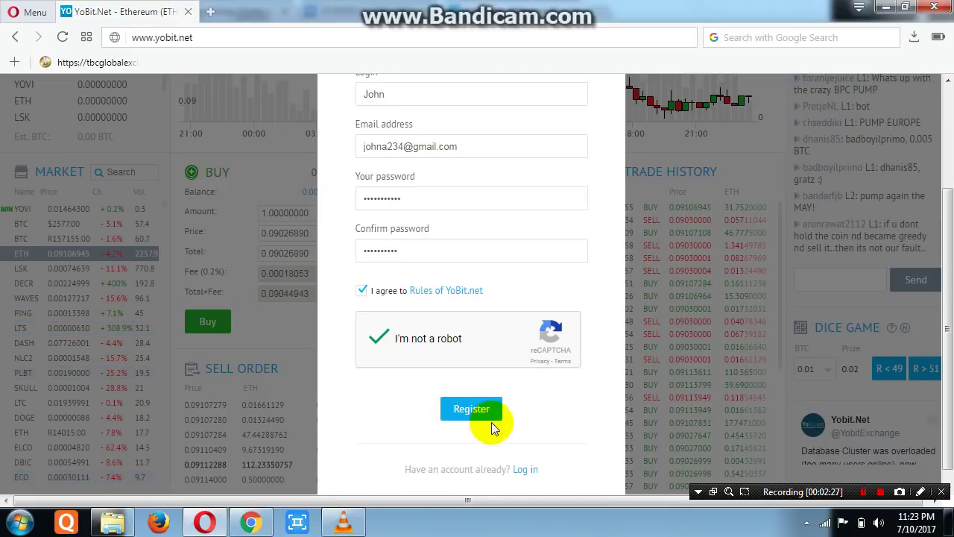
{"action": "left_click_drag", "start_coordinate": [469, 146], "coordinate": [340, 143]}
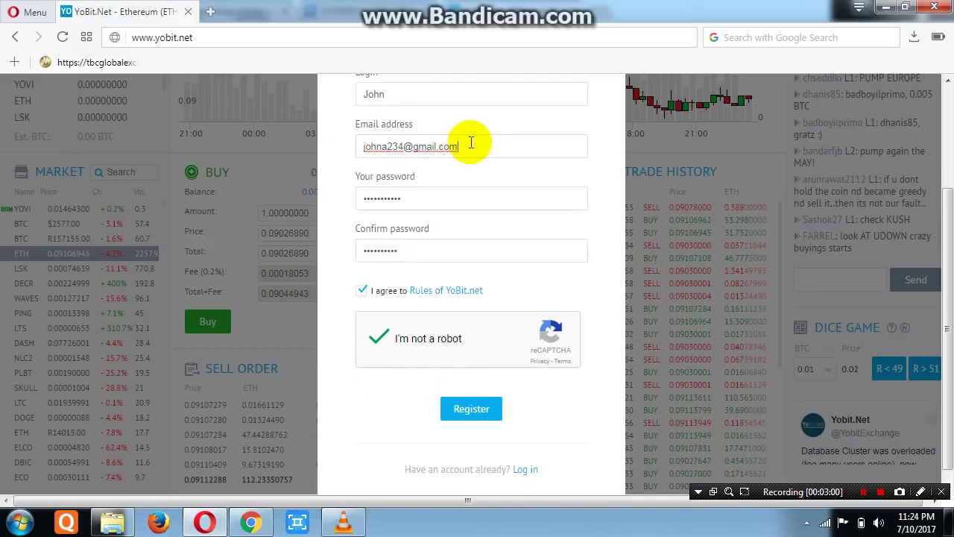
{"action": "left_click_drag", "start_coordinate": [470, 142], "coordinate": [354, 141]}
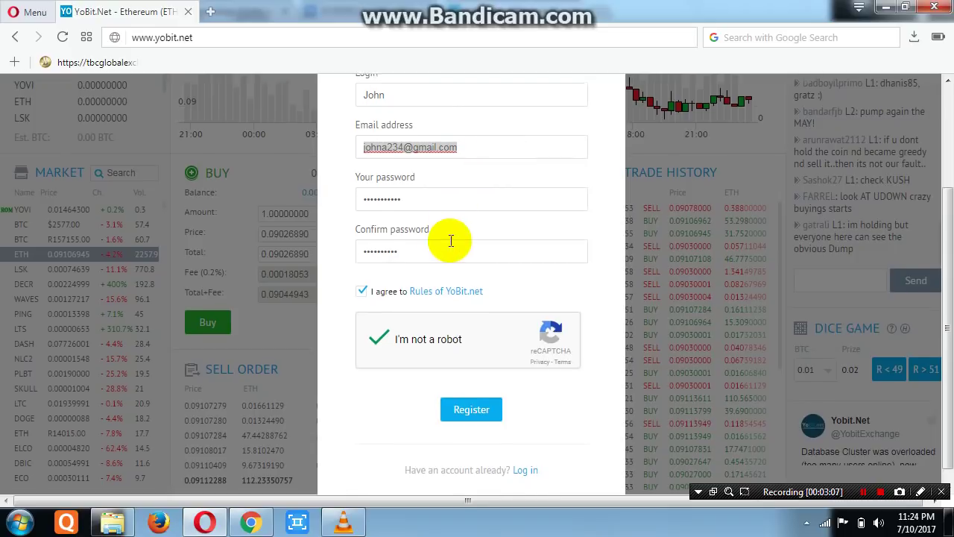
{"action": "scroll", "coordinate": [452, 237], "scroll_direction": "up", "scroll_amount": 2}
{"action": "scroll", "coordinate": [452, 213], "scroll_direction": "down", "scroll_amount": 1}
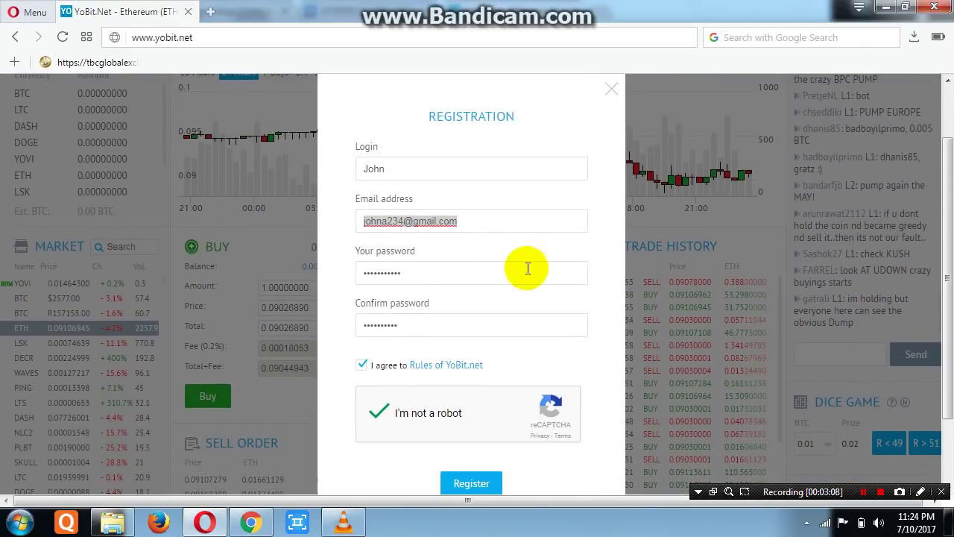
{"action": "scroll", "coordinate": [527, 269], "scroll_direction": "up", "scroll_amount": 1}
Close the Registration dialog and switch to the logged-in Chrome window.
{"action": "left_click", "coordinate": [612, 166]}
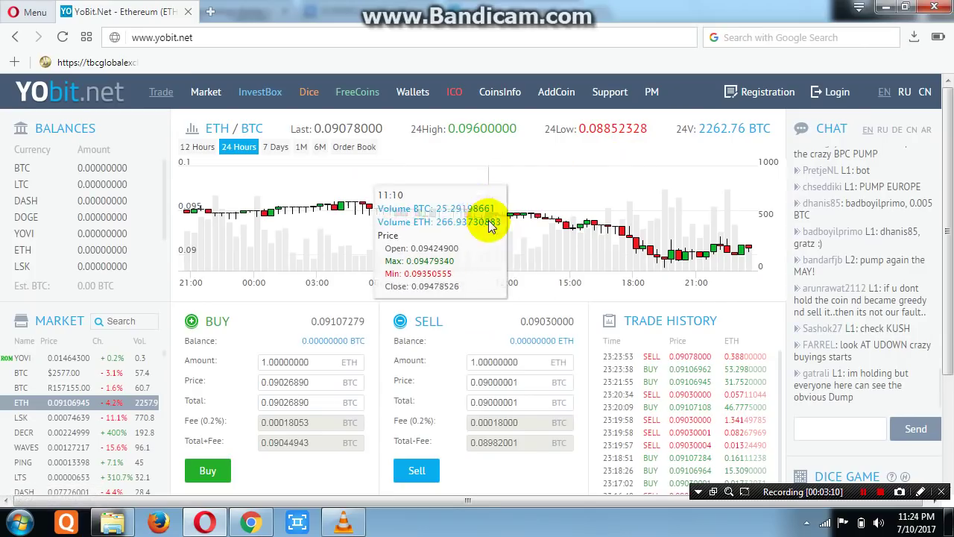
{"action": "scroll", "coordinate": [528, 295], "scroll_direction": "down", "scroll_amount": 2}
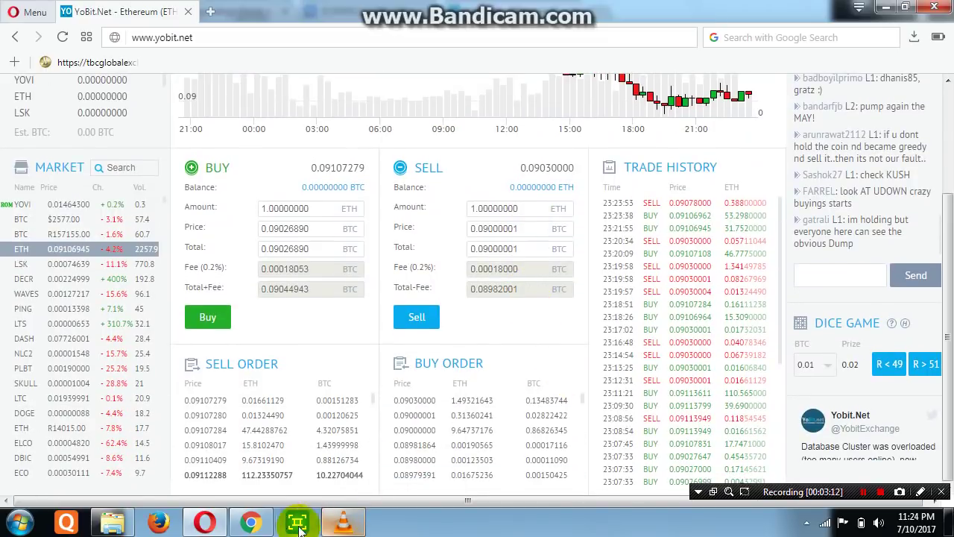
{"action": "left_click", "coordinate": [256, 524]}
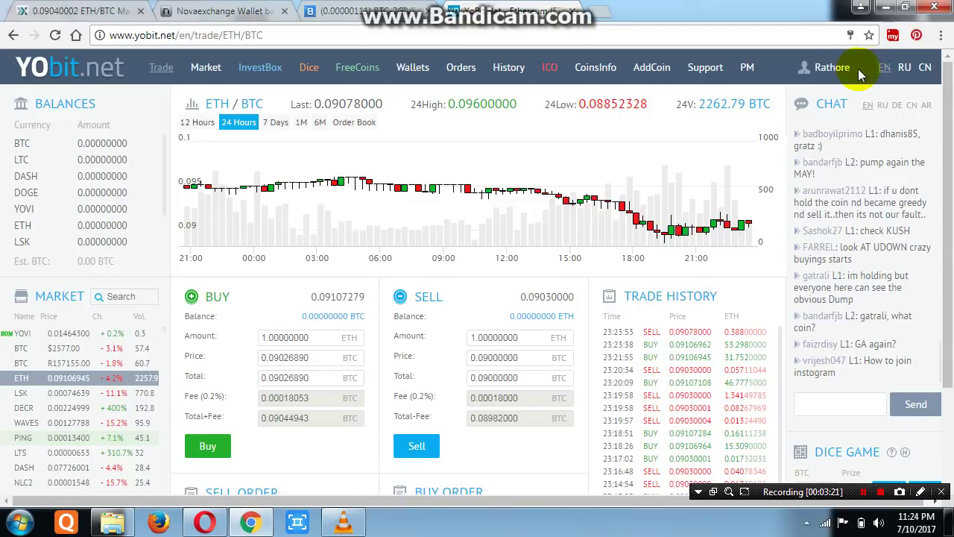
Return to the Opera window showing the ETH/BTC trade page.
{"action": "mouse_move", "coordinate": [858, 69]}
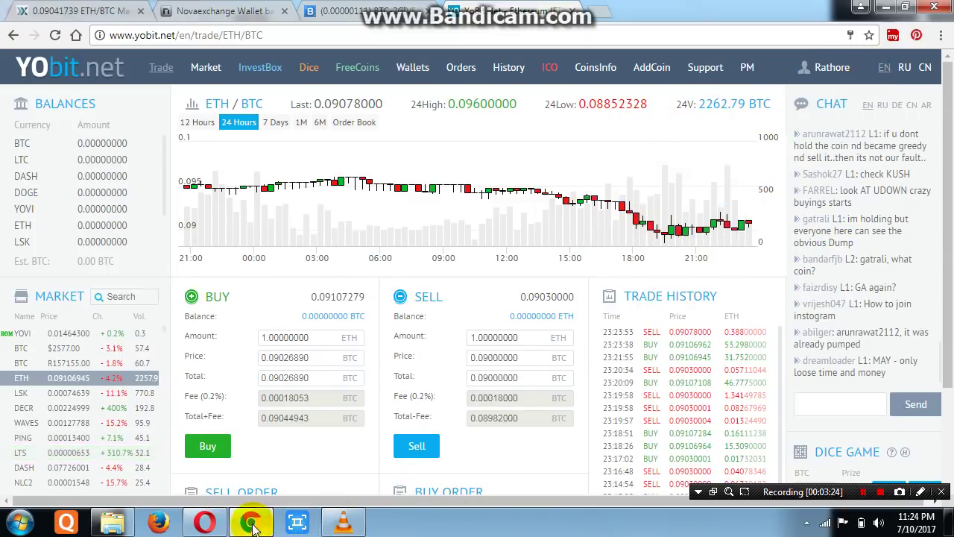
{"action": "left_click", "coordinate": [205, 525]}
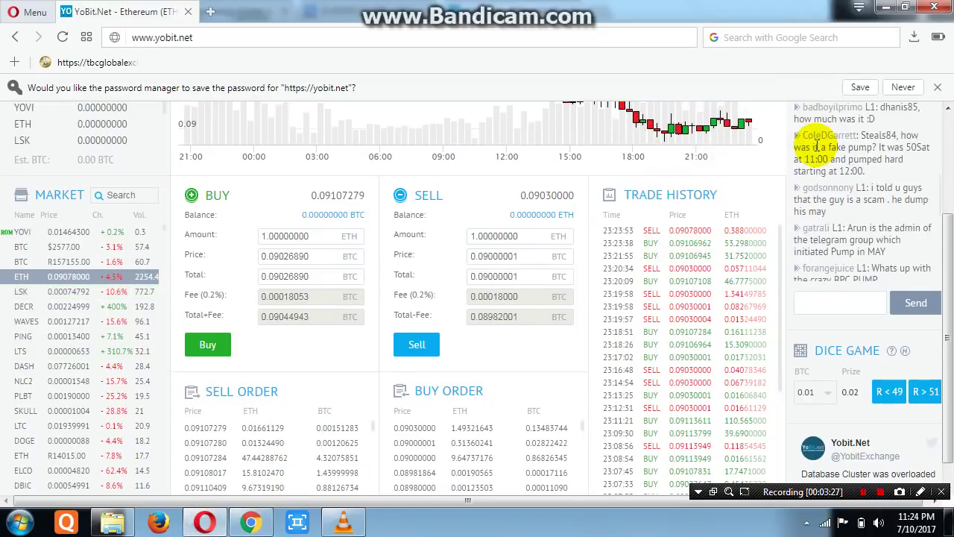
{"action": "scroll", "coordinate": [814, 146], "scroll_direction": "up", "scroll_amount": 5}
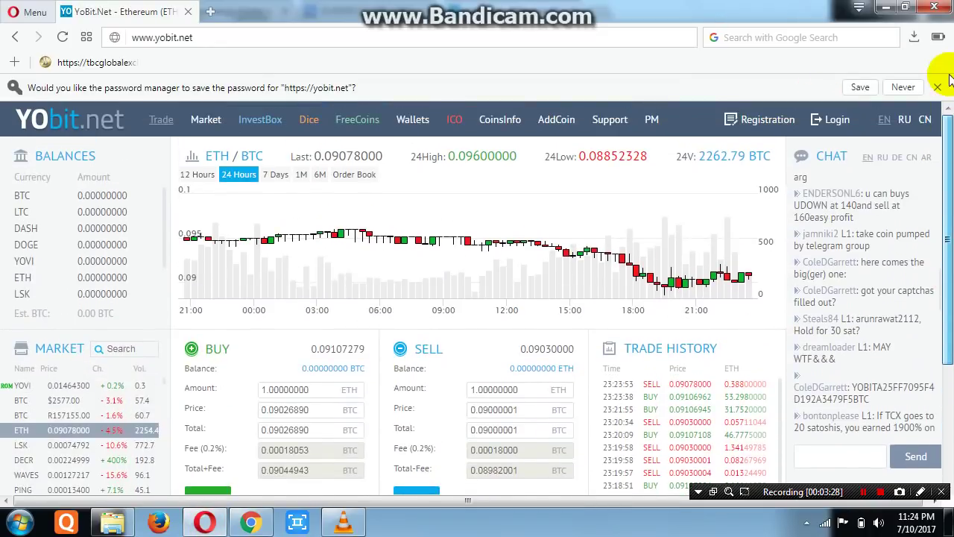
{"action": "scroll", "coordinate": [876, 110], "scroll_direction": "down", "scroll_amount": 4}
Open the Login (Authorization) dialog, pass 'I'm not a robot', and select the email and password fields.
{"action": "left_click_drag", "start_coordinate": [948, 214], "coordinate": [948, 97]}
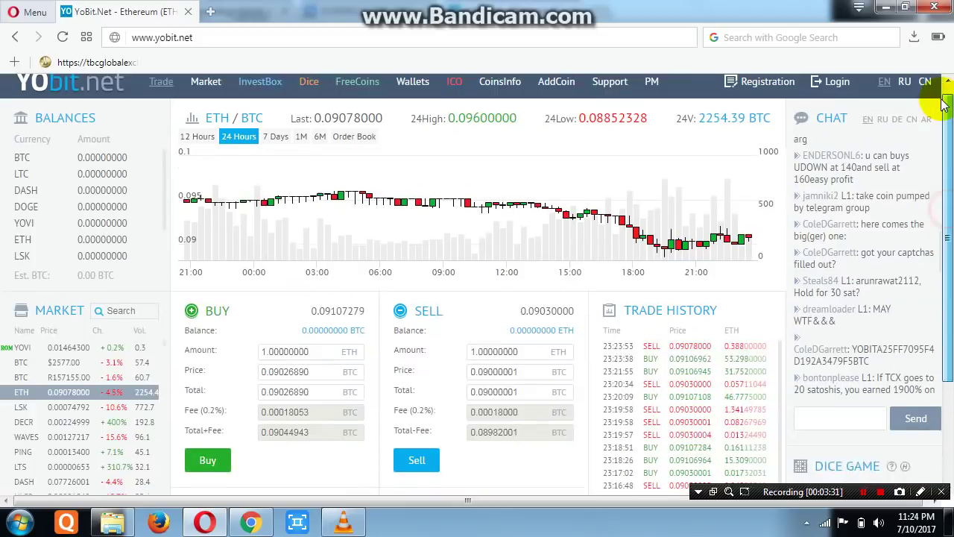
{"action": "left_click", "coordinate": [836, 92]}
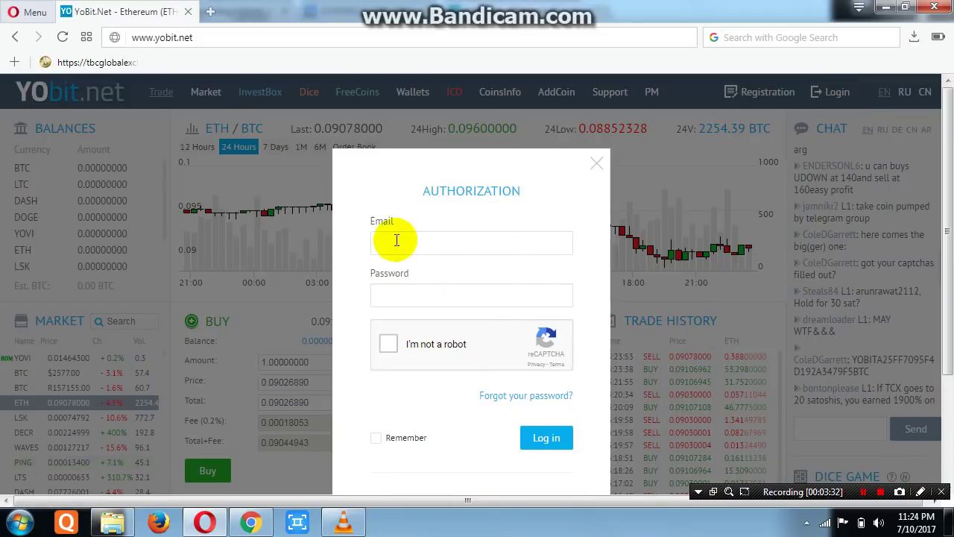
{"action": "left_click", "coordinate": [387, 345]}
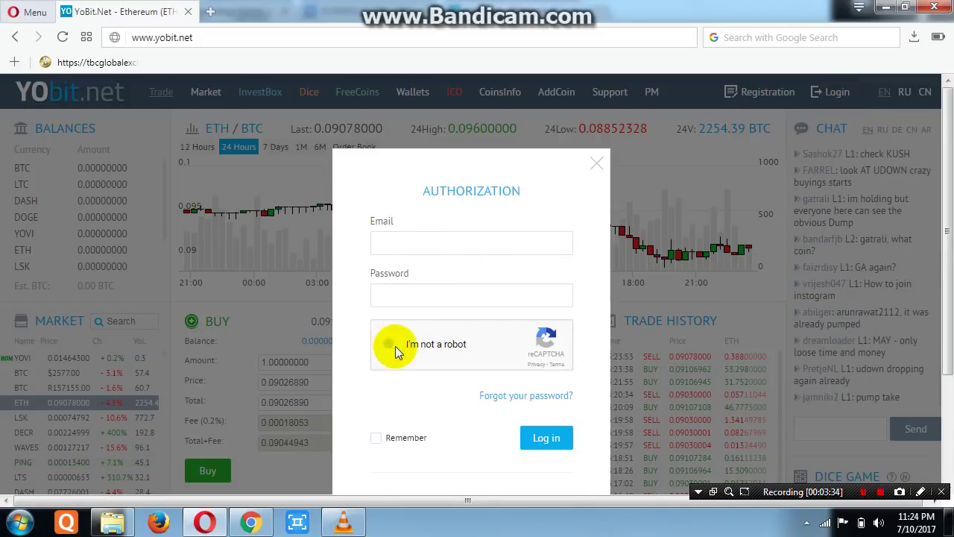
{"action": "left_click", "coordinate": [409, 240]}
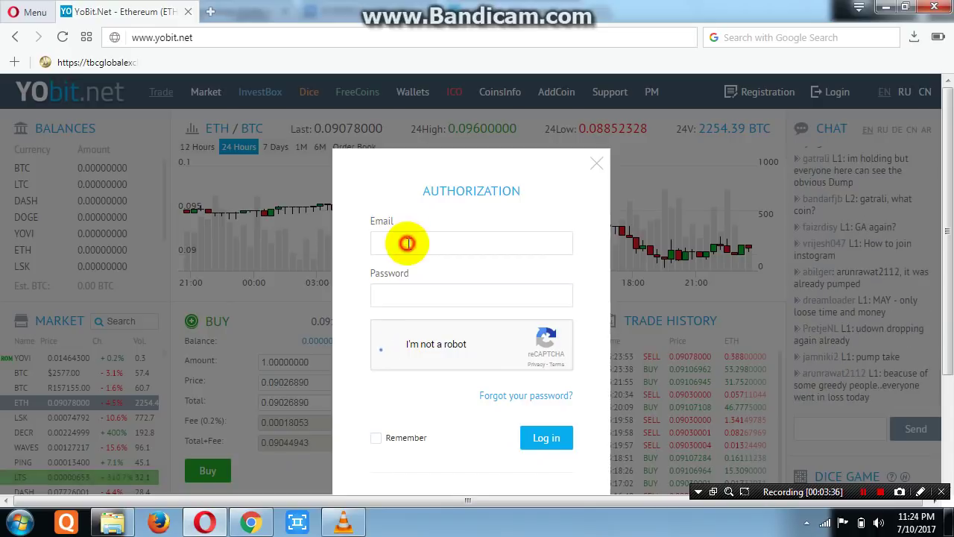
{"action": "left_click", "coordinate": [408, 292]}
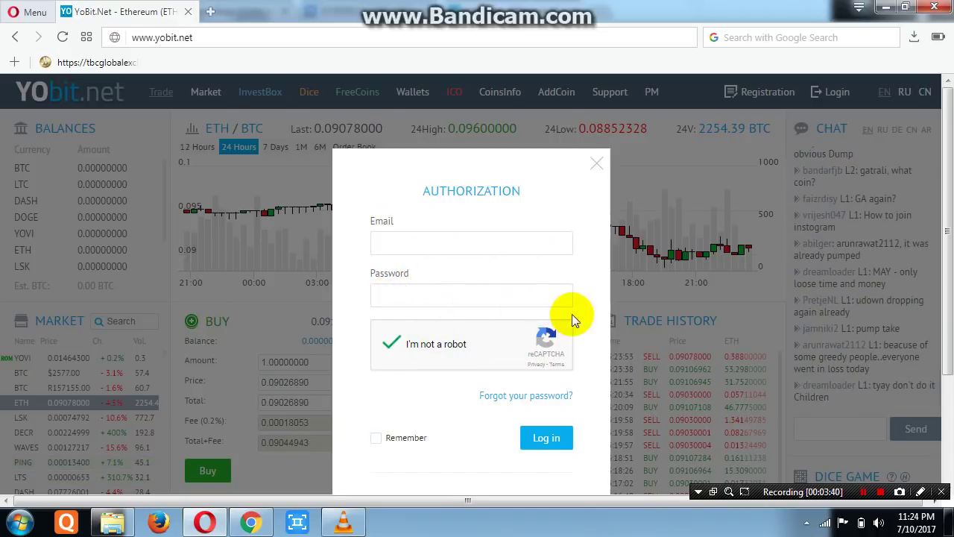
Switch to the logged-in Chrome tab and open Wallets to see the 0.00000000 balances.
{"action": "left_click", "coordinate": [253, 526]}
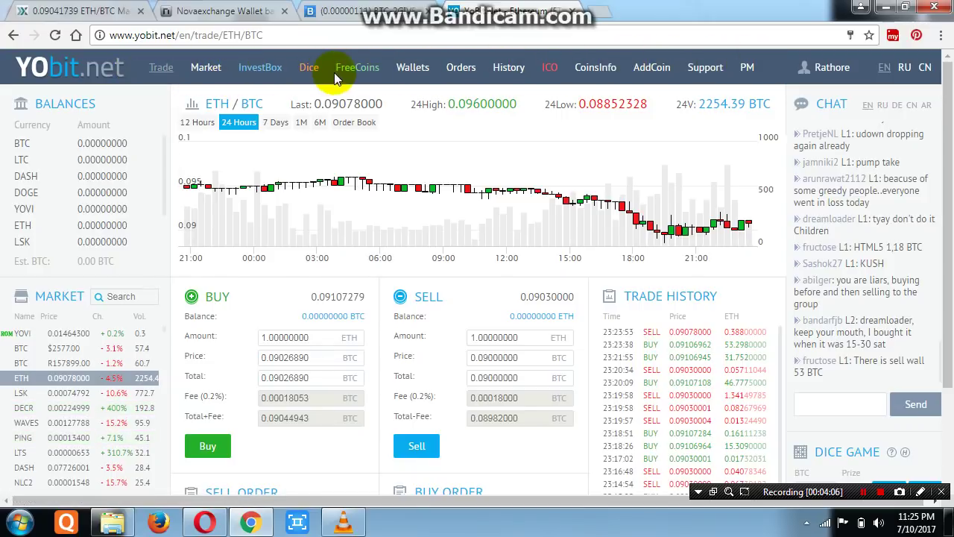
{"action": "left_click", "coordinate": [409, 72]}
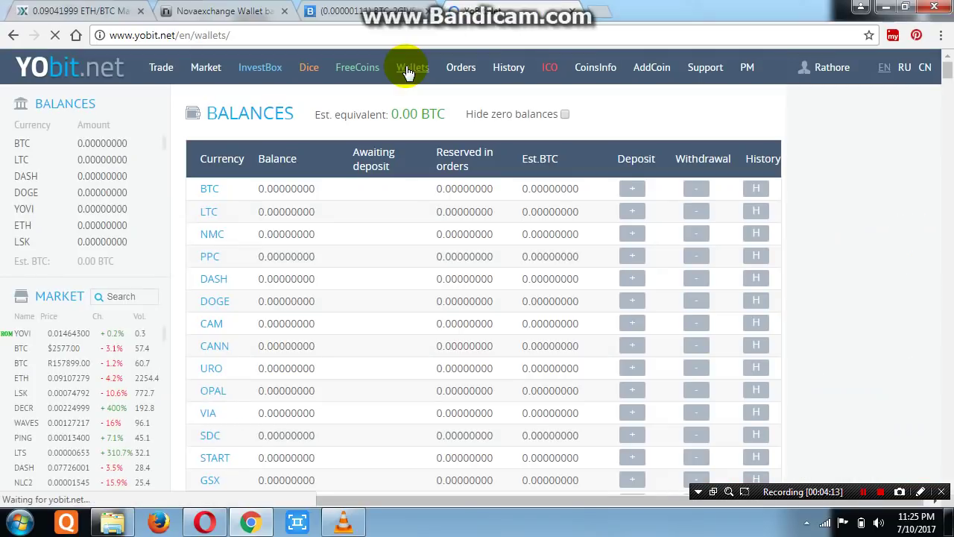
{"action": "left_click", "coordinate": [210, 192]}
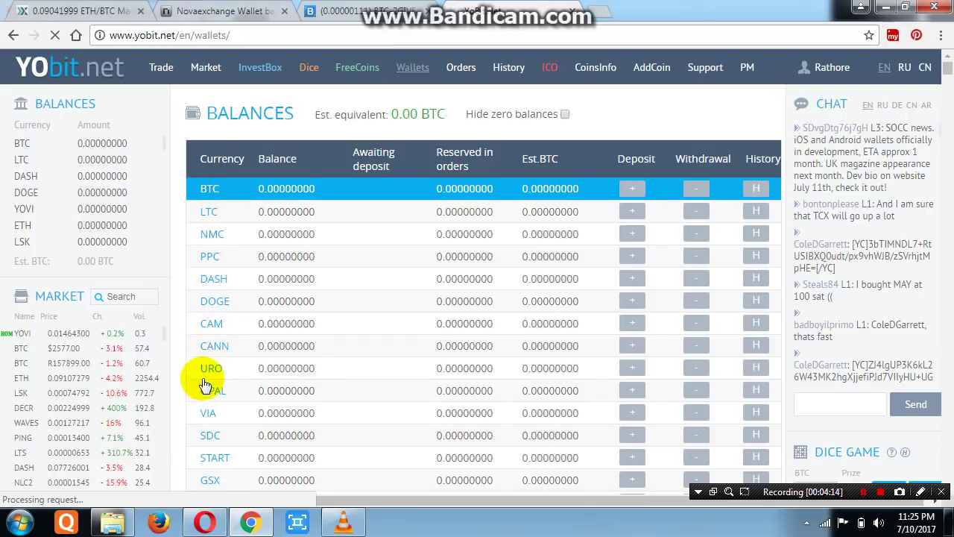
{"action": "scroll", "coordinate": [218, 332], "scroll_direction": "down", "scroll_amount": 3}
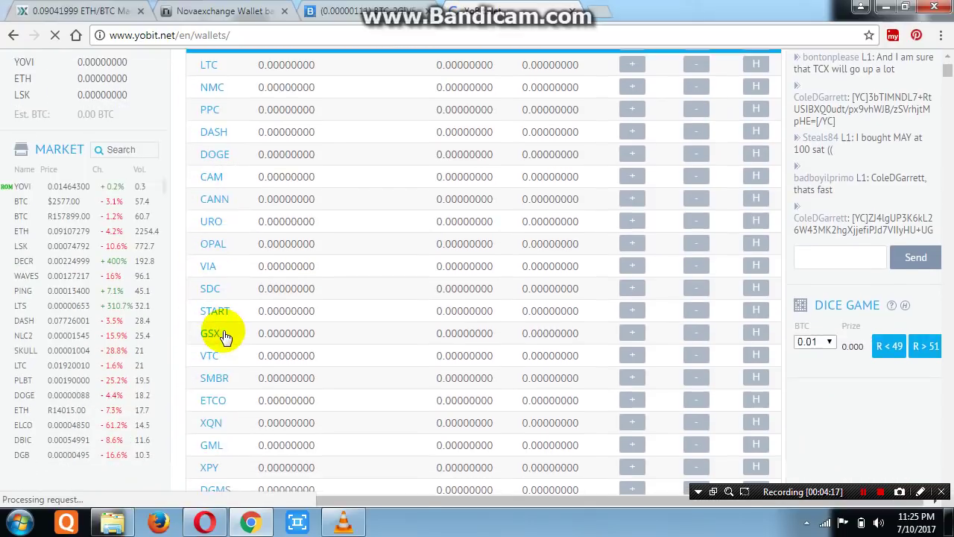
{"action": "scroll", "coordinate": [216, 388], "scroll_direction": "down", "scroll_amount": 1}
{"action": "scroll", "coordinate": [224, 372], "scroll_direction": "up", "scroll_amount": 5}
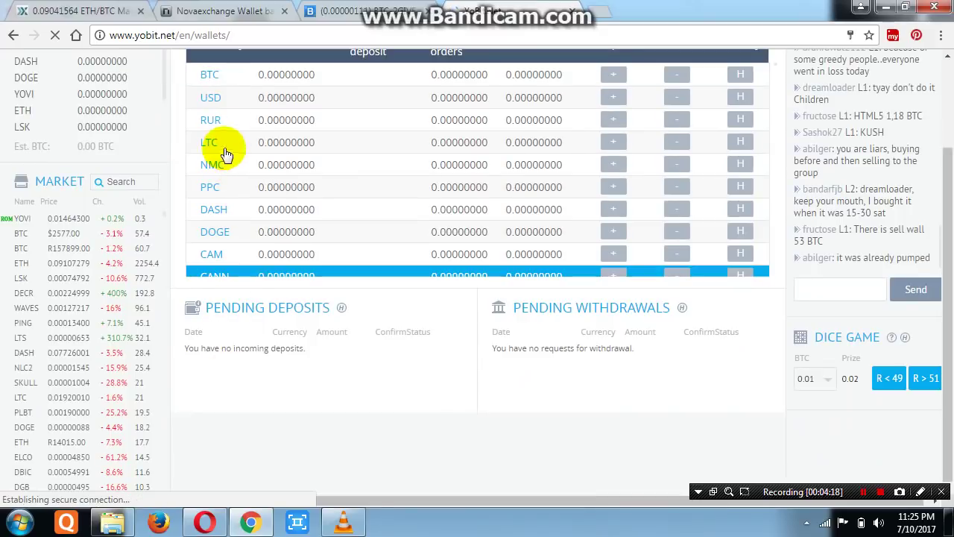
{"action": "left_click", "coordinate": [210, 120]}
{"action": "scroll", "coordinate": [236, 130], "scroll_direction": "up", "scroll_amount": 1}
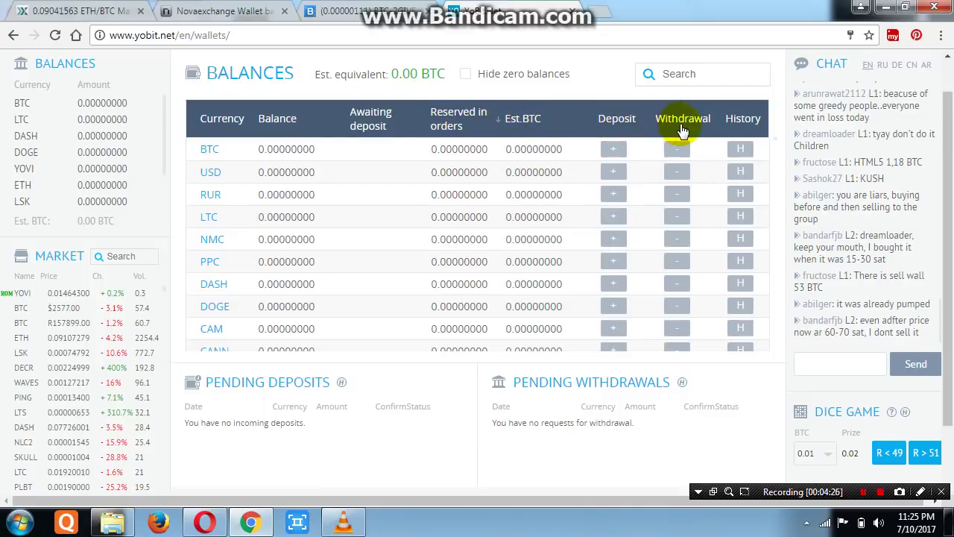
Show the BTC deposit address and QR code, select the address, then close the dialog.
{"action": "left_click", "coordinate": [612, 153]}
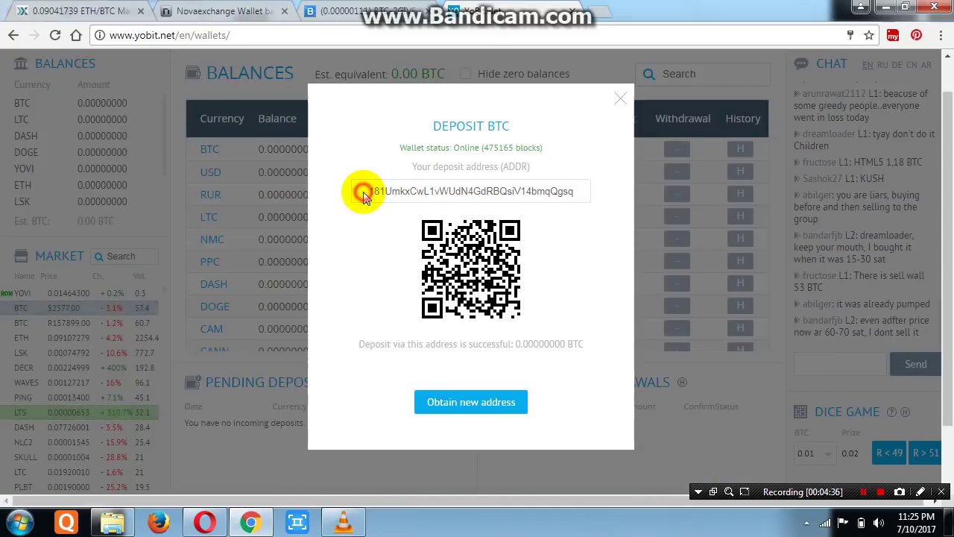
{"action": "left_click_drag", "start_coordinate": [363, 190], "coordinate": [575, 192]}
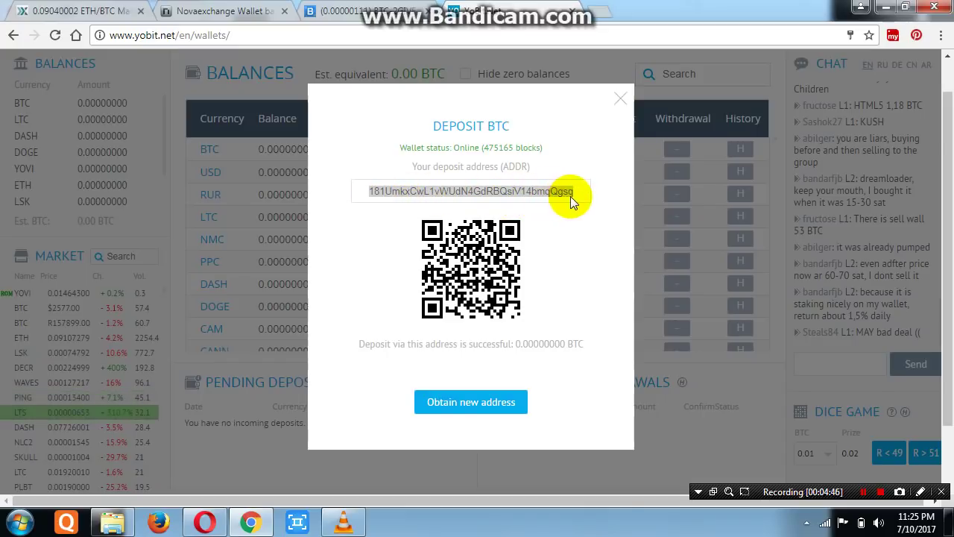
{"action": "left_click", "coordinate": [357, 226]}
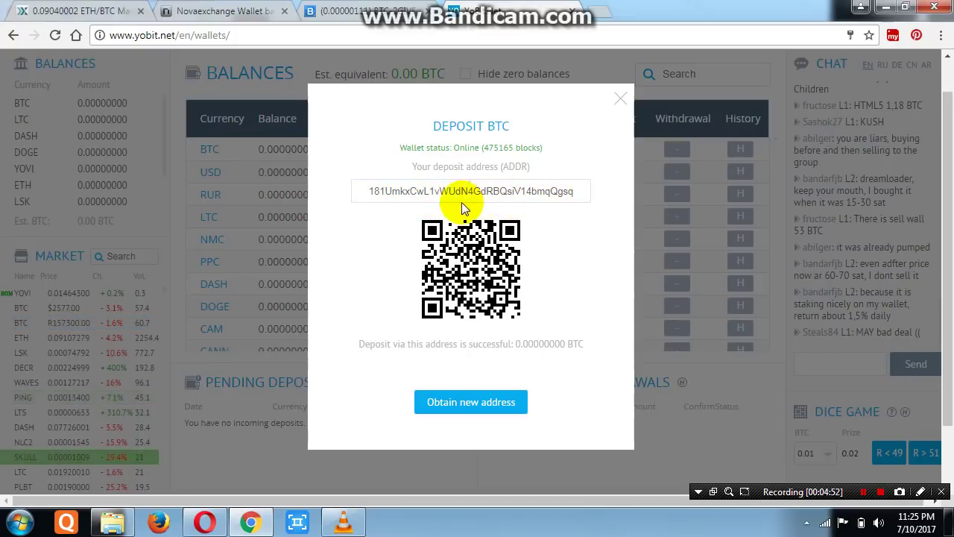
{"action": "left_click_drag", "start_coordinate": [362, 192], "coordinate": [573, 191]}
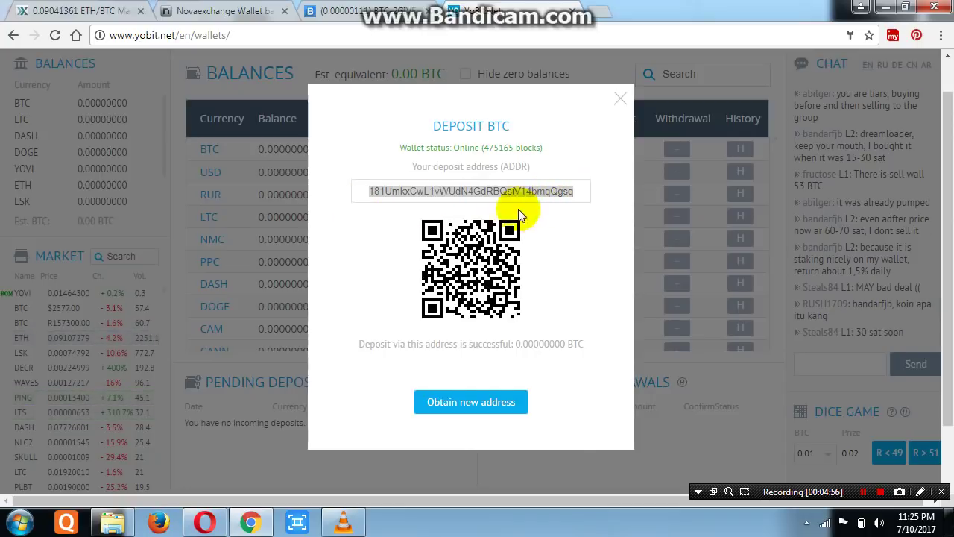
{"action": "left_click", "coordinate": [346, 248]}
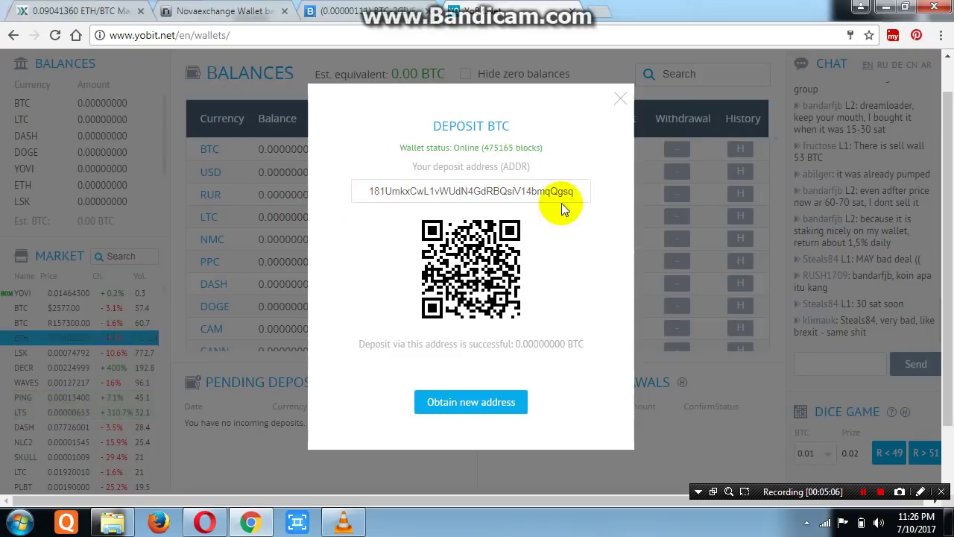
{"action": "left_click", "coordinate": [619, 100]}
Open the ETH/BTC trade page from the Trade menu item.
{"action": "scroll", "coordinate": [241, 193], "scroll_direction": "up", "scroll_amount": 1}
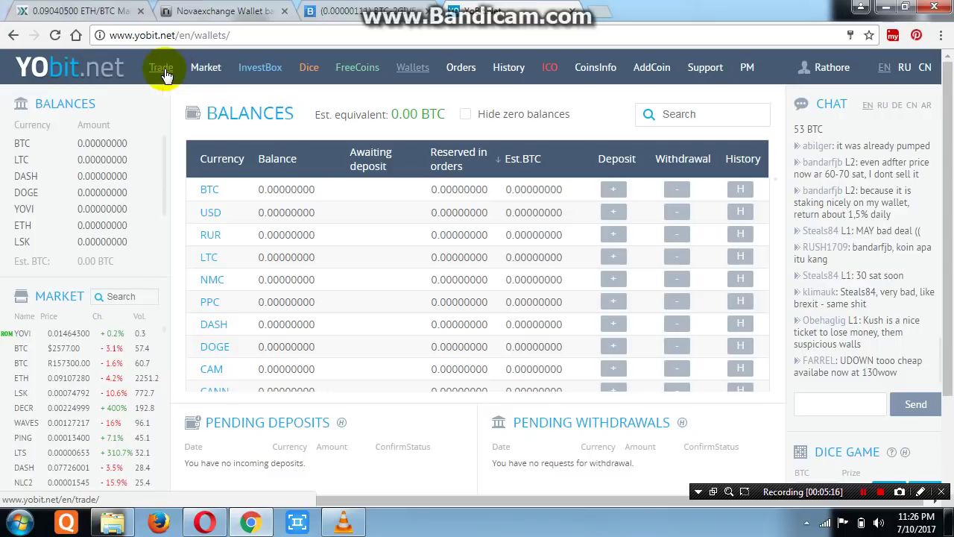
{"action": "left_click", "coordinate": [205, 71]}
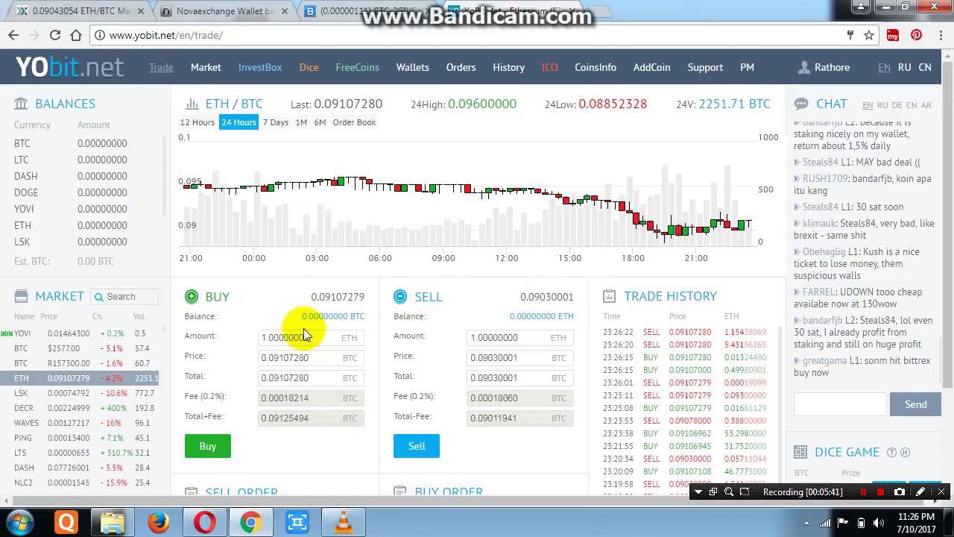
{"action": "left_click_drag", "start_coordinate": [294, 315], "coordinate": [251, 340]}
{"action": "left_click", "coordinate": [370, 318]}
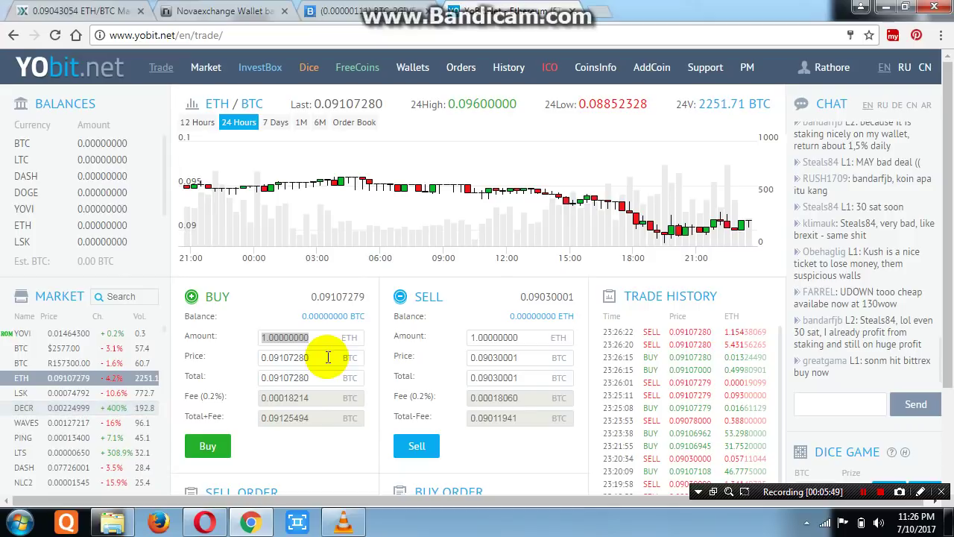
{"action": "left_click_drag", "start_coordinate": [308, 358], "coordinate": [261, 358]}
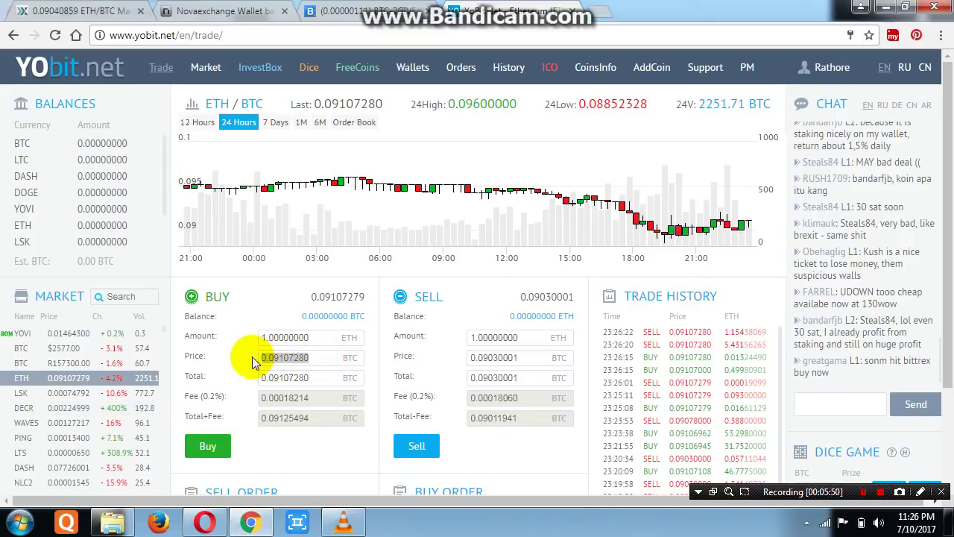
{"action": "left_click", "coordinate": [207, 450]}
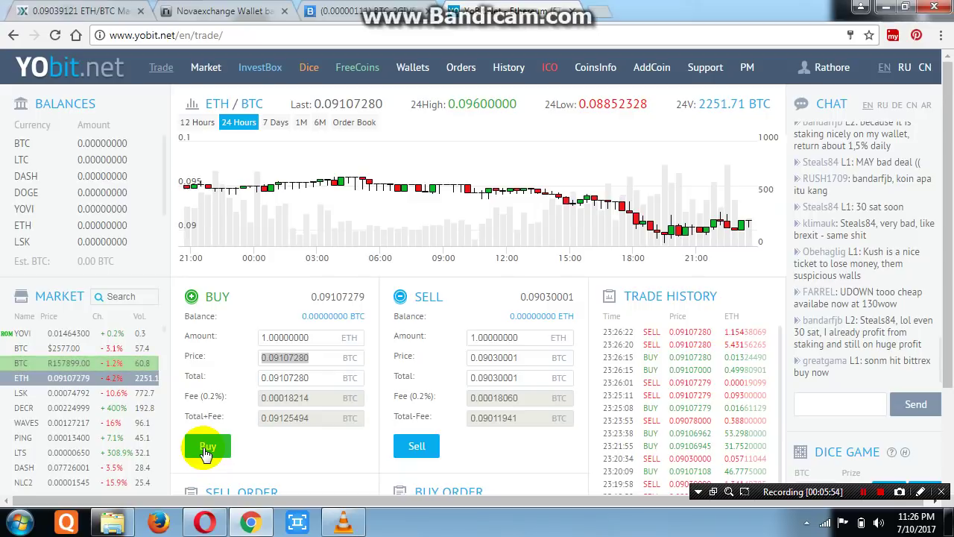
{"action": "triple_click", "coordinate": [497, 315]}
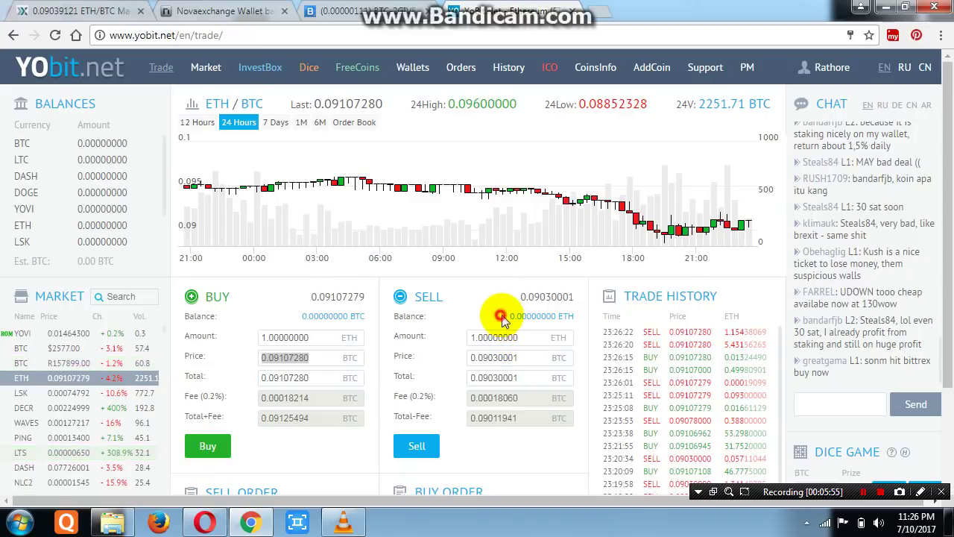
{"action": "left_click", "coordinate": [570, 315]}
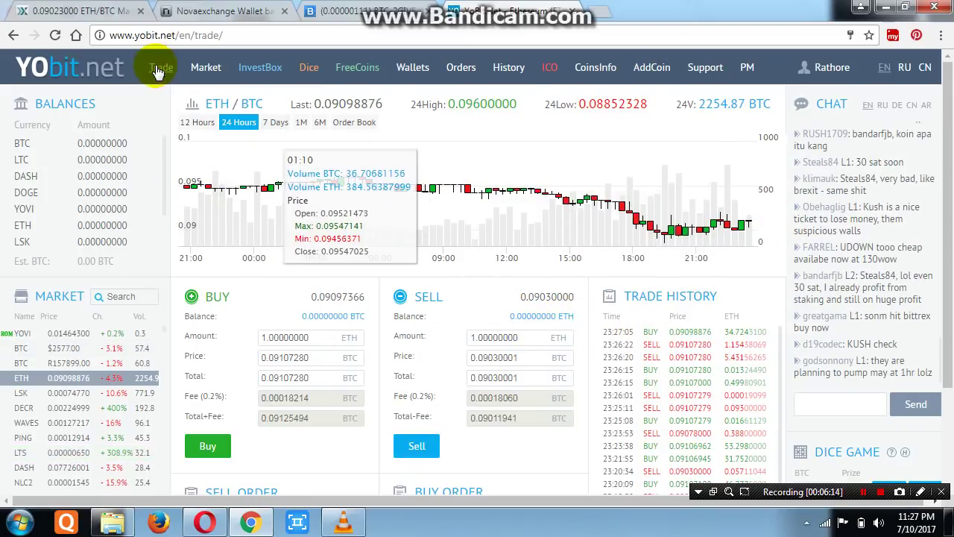
{"action": "scroll", "coordinate": [56, 335], "scroll_direction": "down", "scroll_amount": 5}
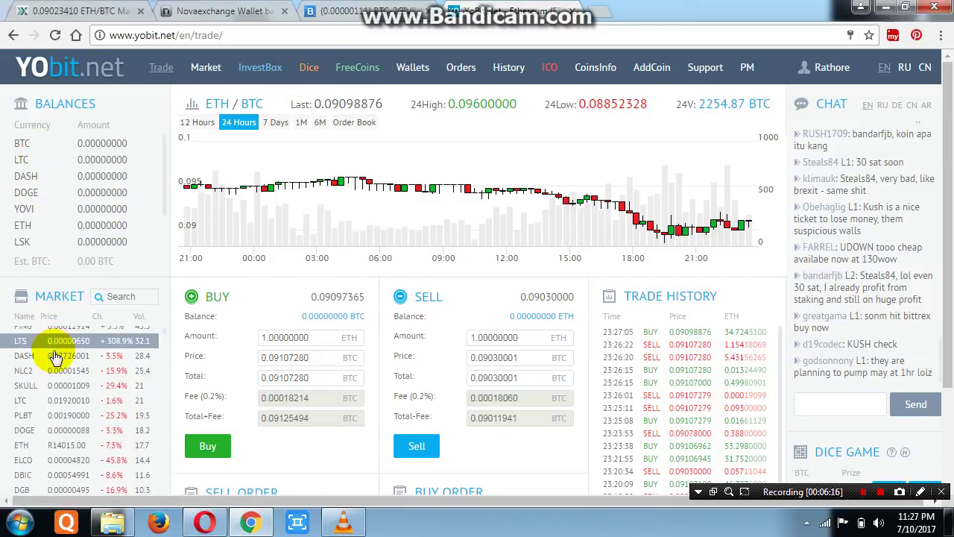
{"action": "scroll", "coordinate": [447, 324], "scroll_direction": "down", "scroll_amount": 2}
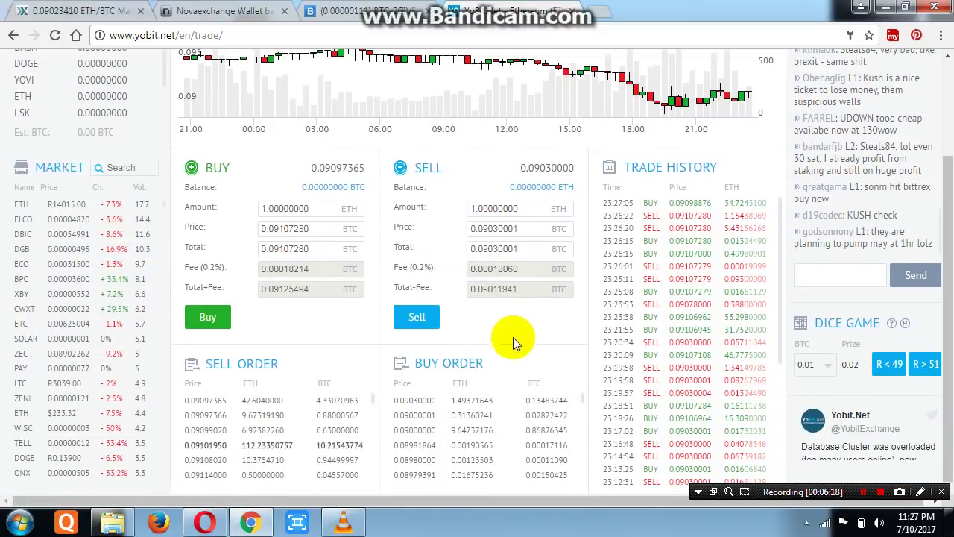